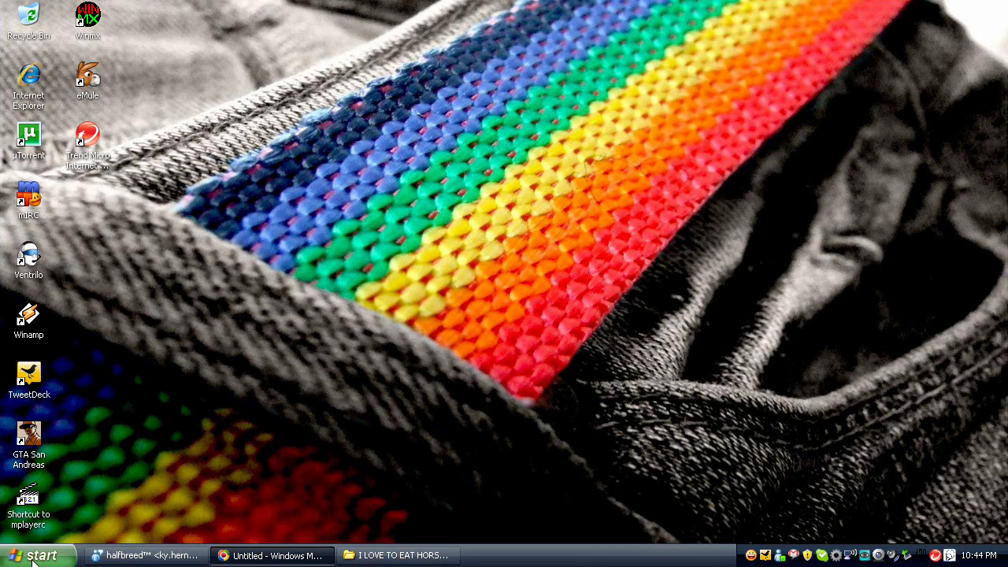
Launch Windows Movie Maker from the Start menu's All Programs list.
left_click(35, 558)
mouse_move(100, 492)
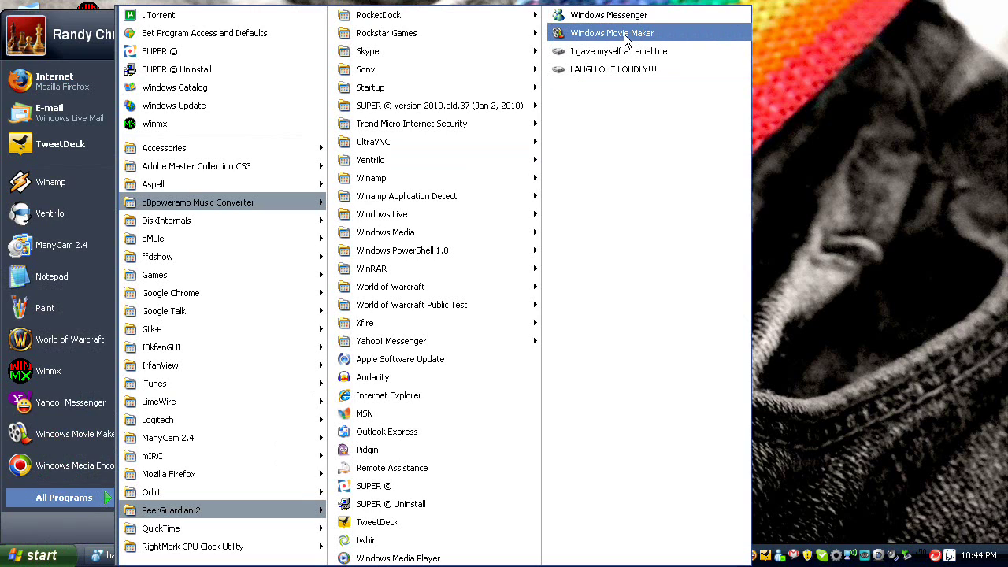
left_click(624, 34)
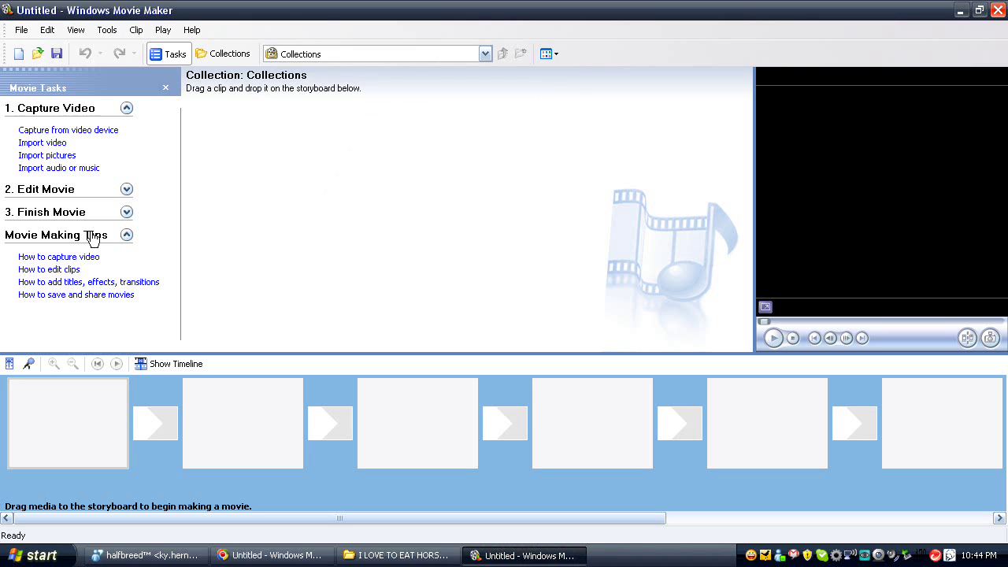
Browse the Collections list, then bring forward the folder holding the song and moo video.
left_click(276, 54)
left_click(305, 50)
left_click(304, 57)
left_click(304, 57)
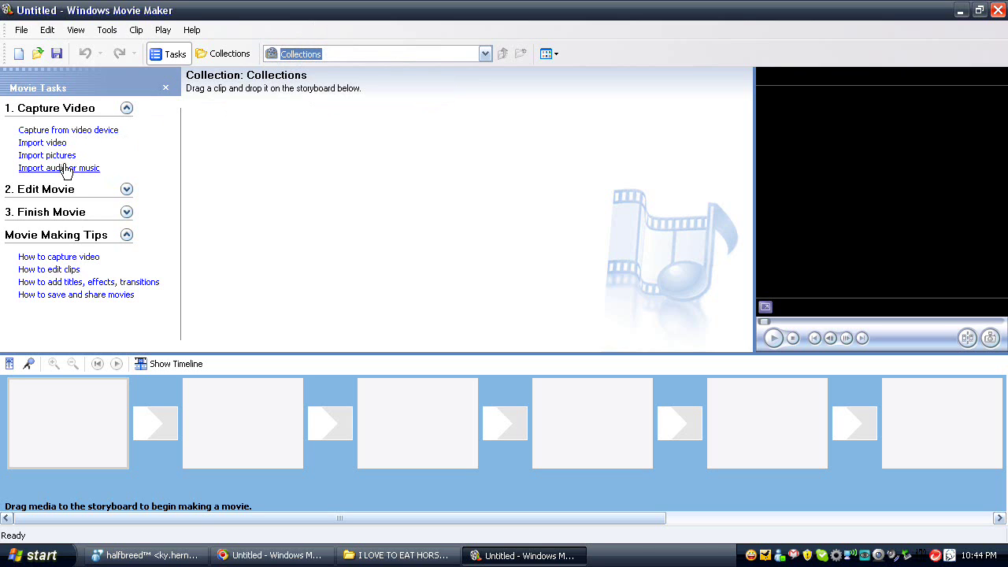
left_click(307, 222)
left_click(396, 555)
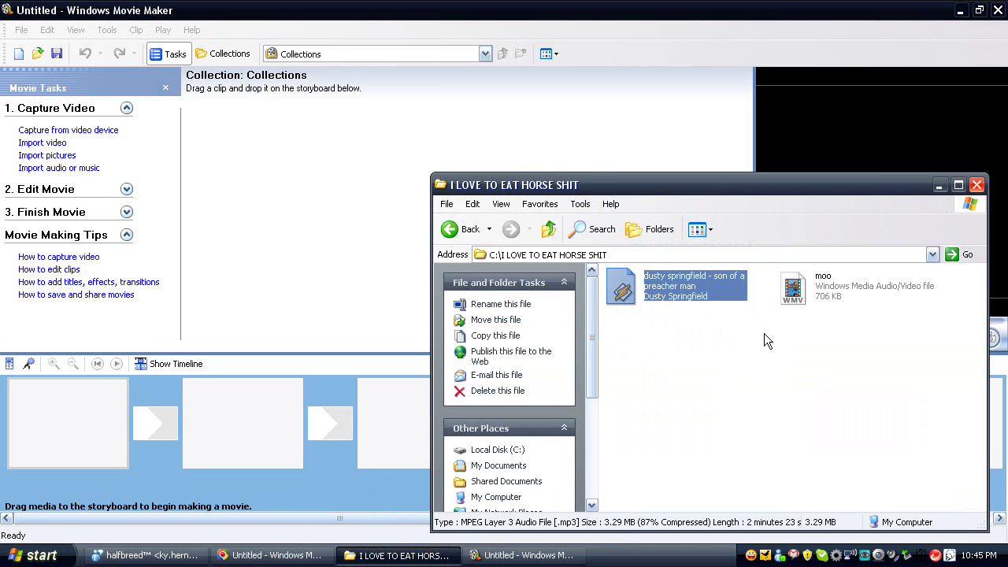
Return to the empty Movie Maker project and show it as a timeline.
left_click(833, 304)
key("Left")
key("super+d")
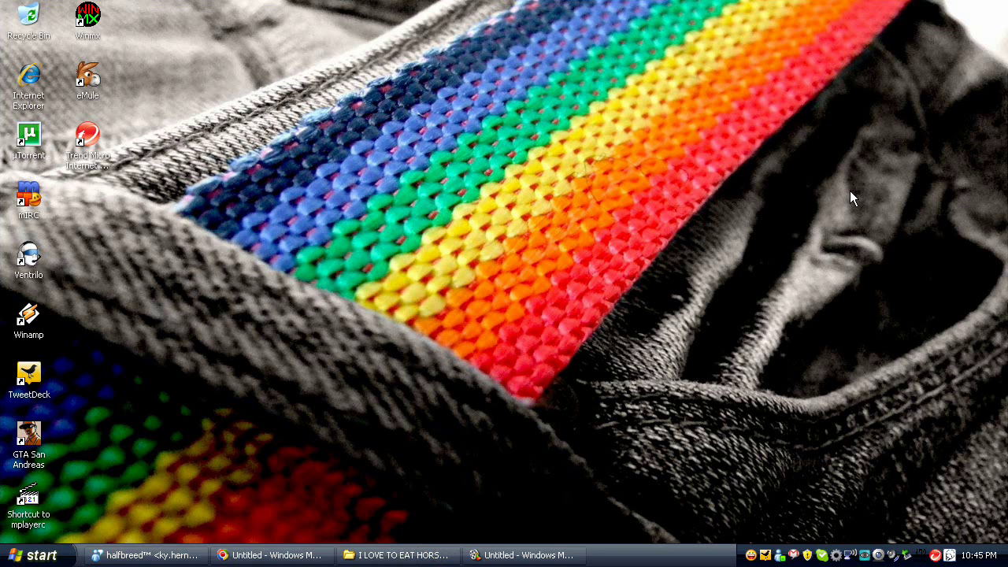
key("super+d")
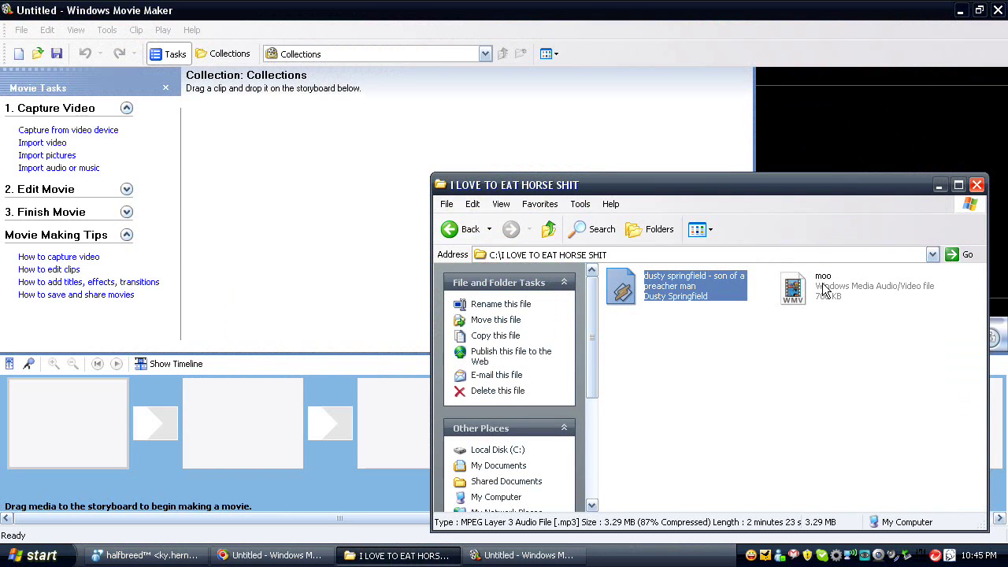
left_click(260, 341)
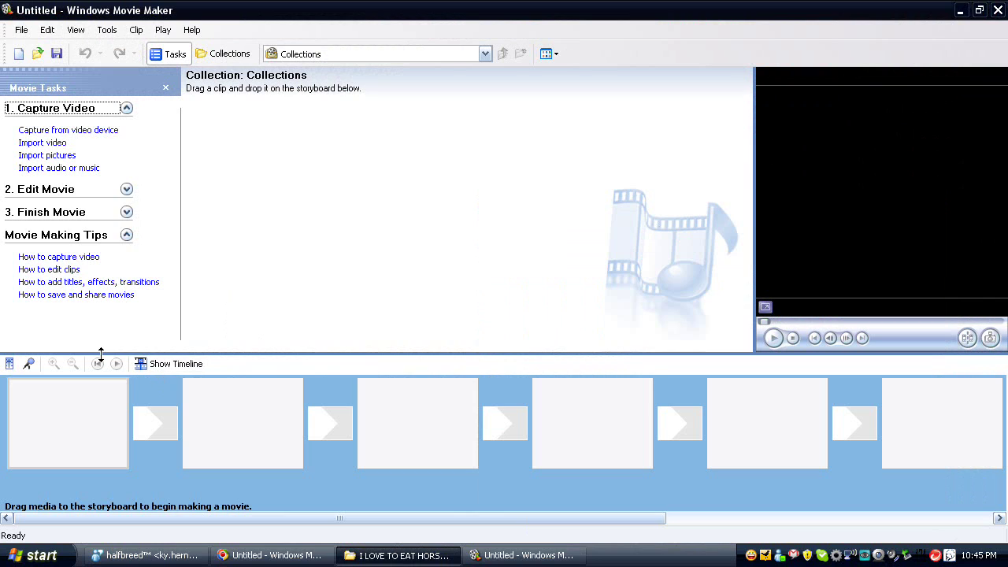
left_click(63, 417)
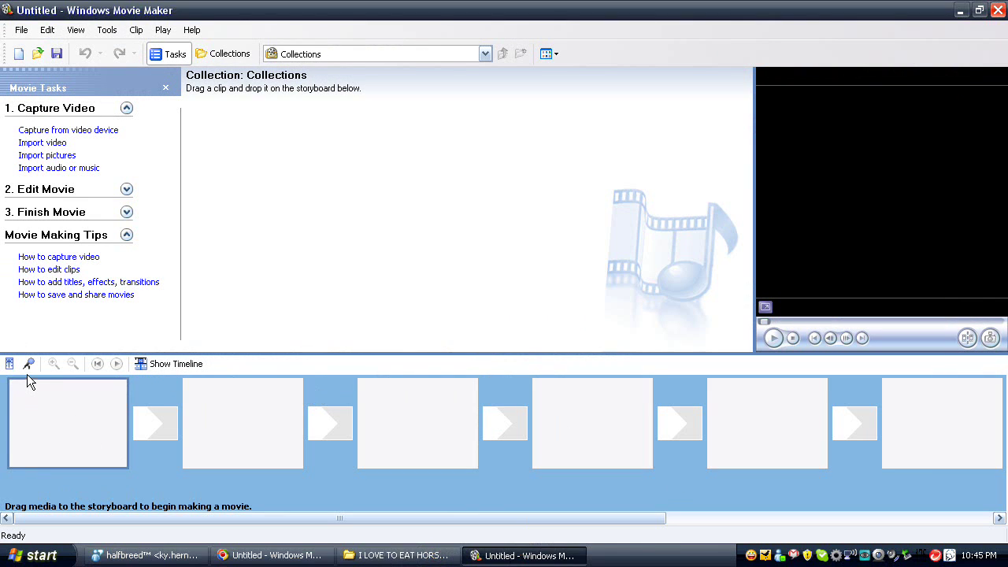
left_click(147, 365)
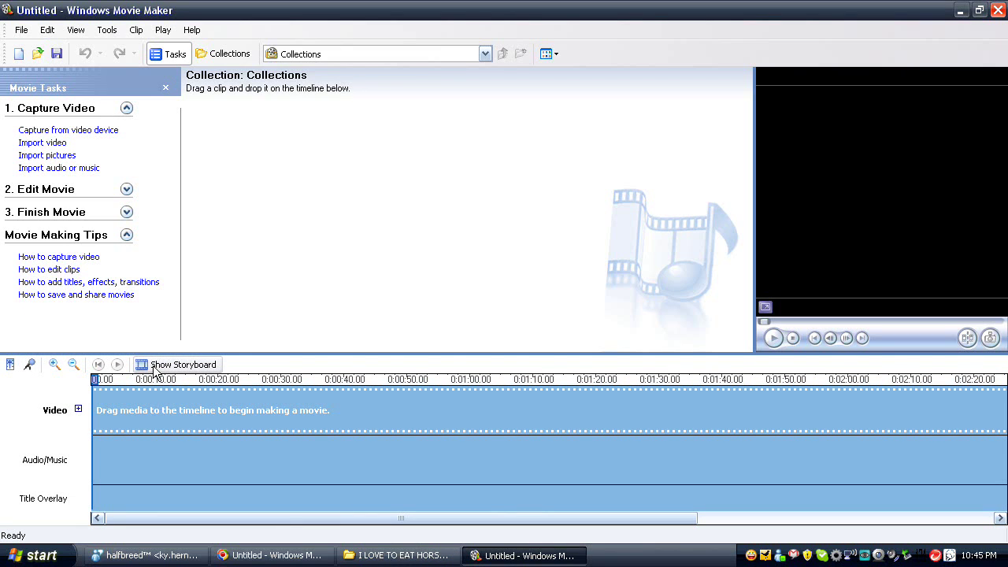
Enlarge the timeline, expand the Video track's Transition and Audio rows, and bring the media folder forward.
left_click_drag(159, 351, 158, 341)
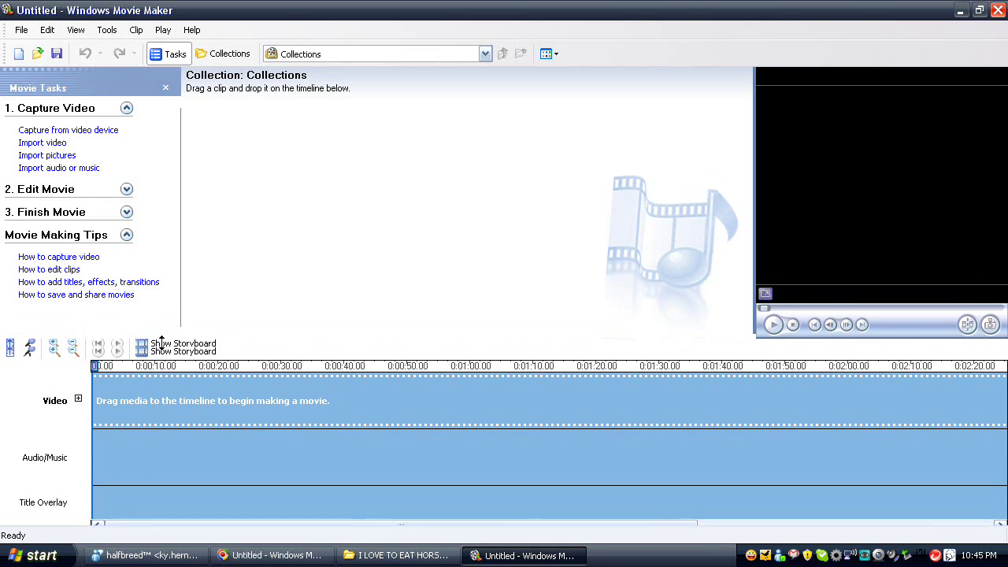
left_click(78, 400)
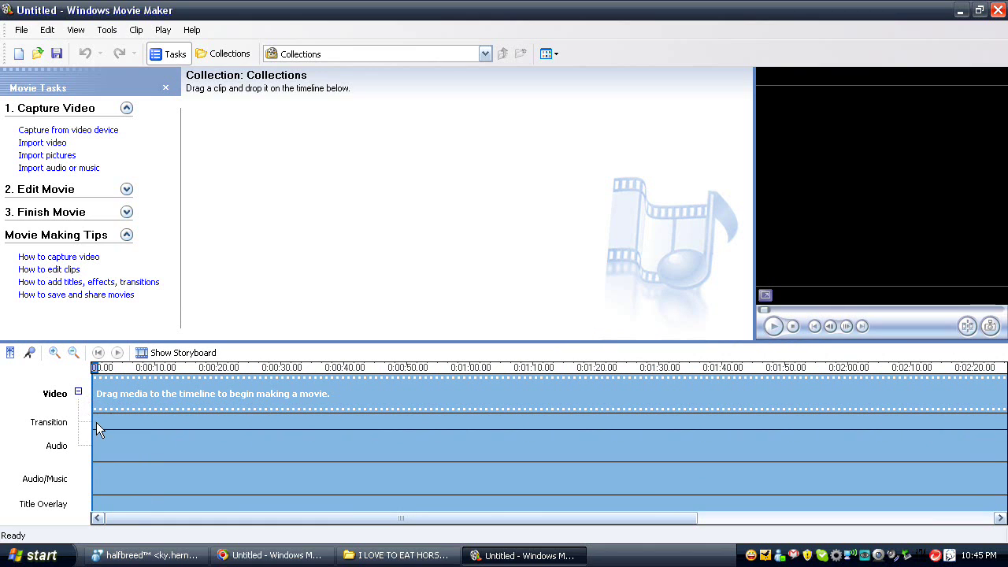
left_click(437, 555)
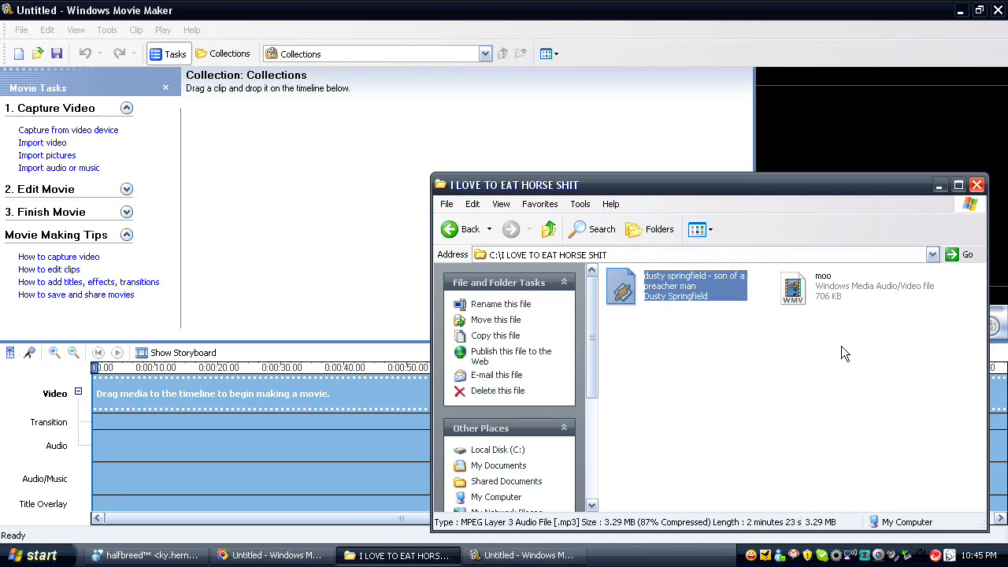
Import the 'son of a preacher man' MP3 and 'moo' WMV, then show the moo collection.
left_click_drag(842, 338, 277, 432)
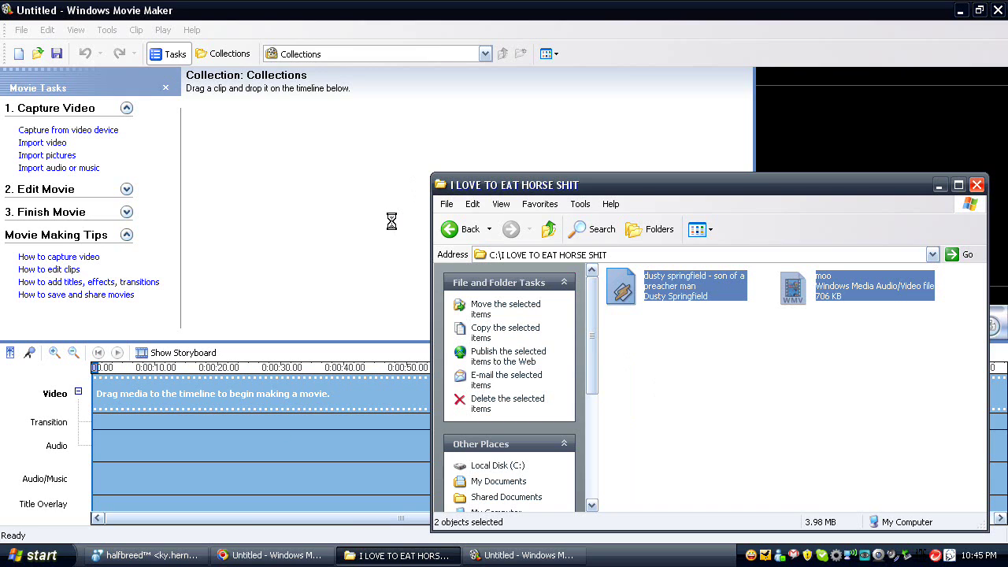
left_click_drag(734, 291, 301, 134)
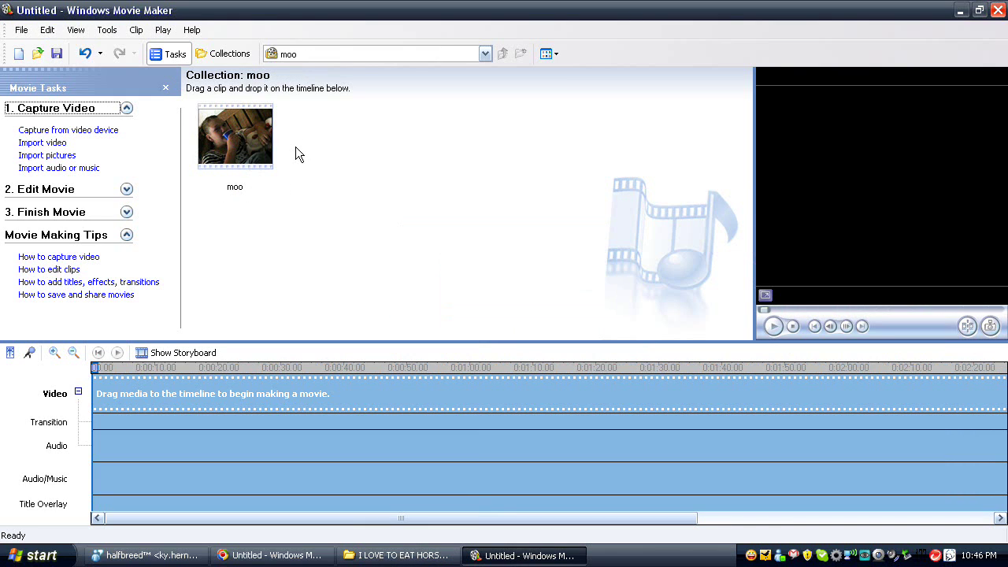
left_click(304, 52)
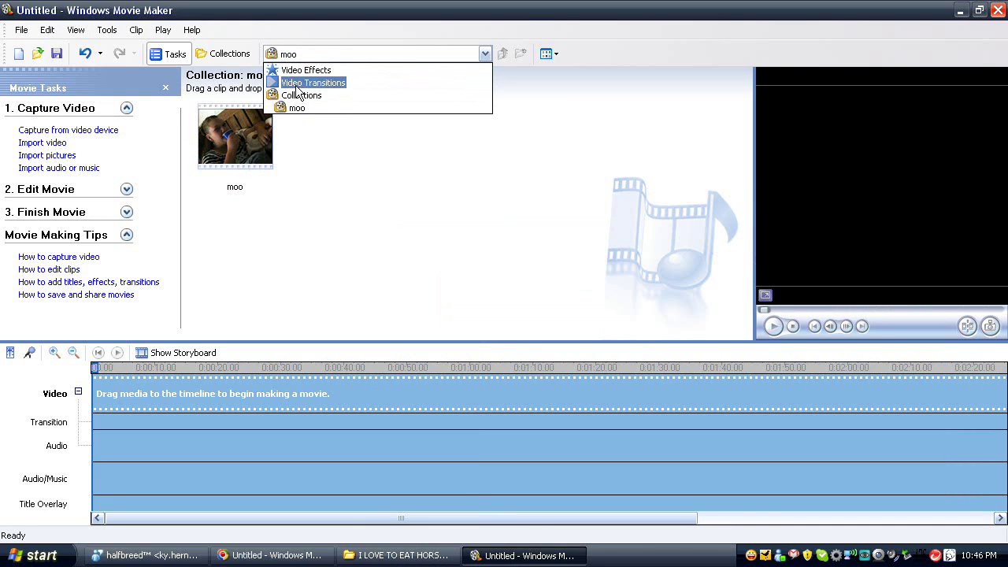
left_click(295, 96)
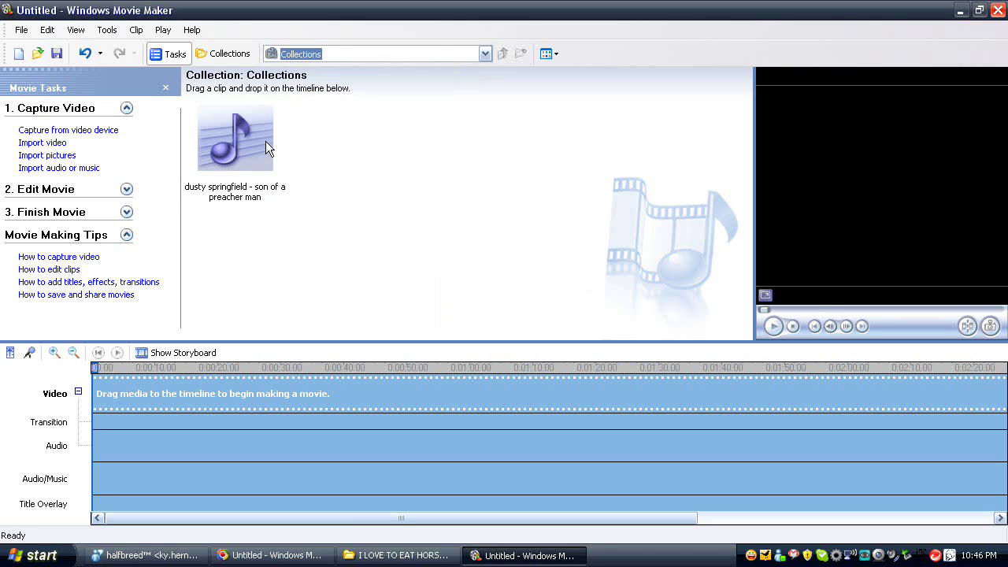
left_click(265, 141)
left_click(317, 53)
left_click(297, 110)
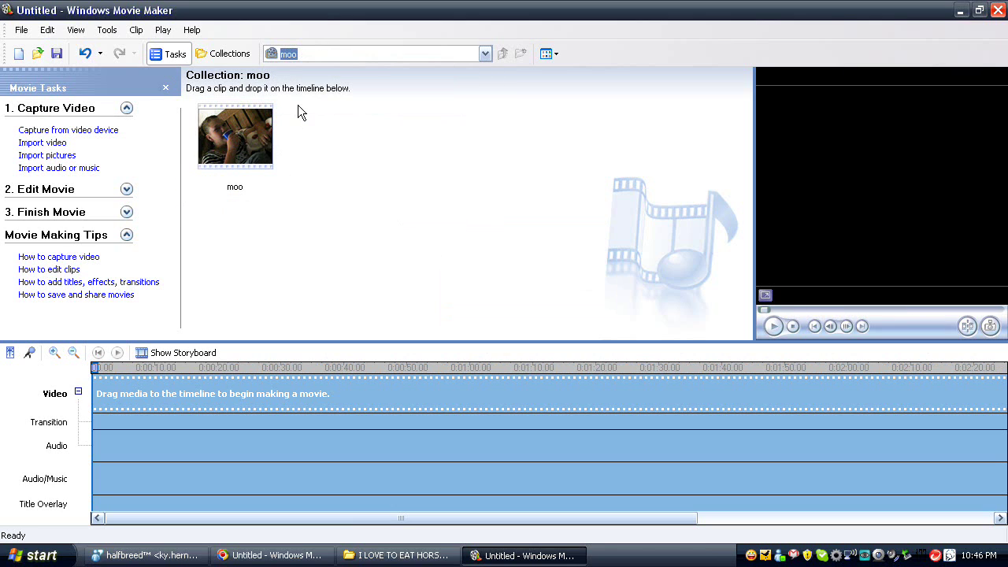
Place the moo clip at the timeline start and trim its opening so it runs 6.67 seconds.
left_click_drag(193, 352, 99, 399)
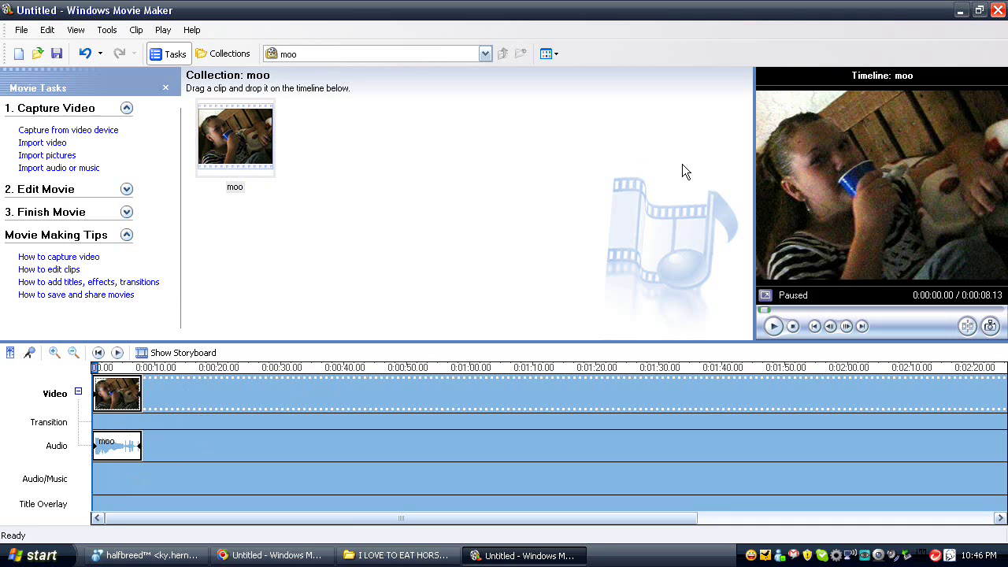
left_click(782, 327)
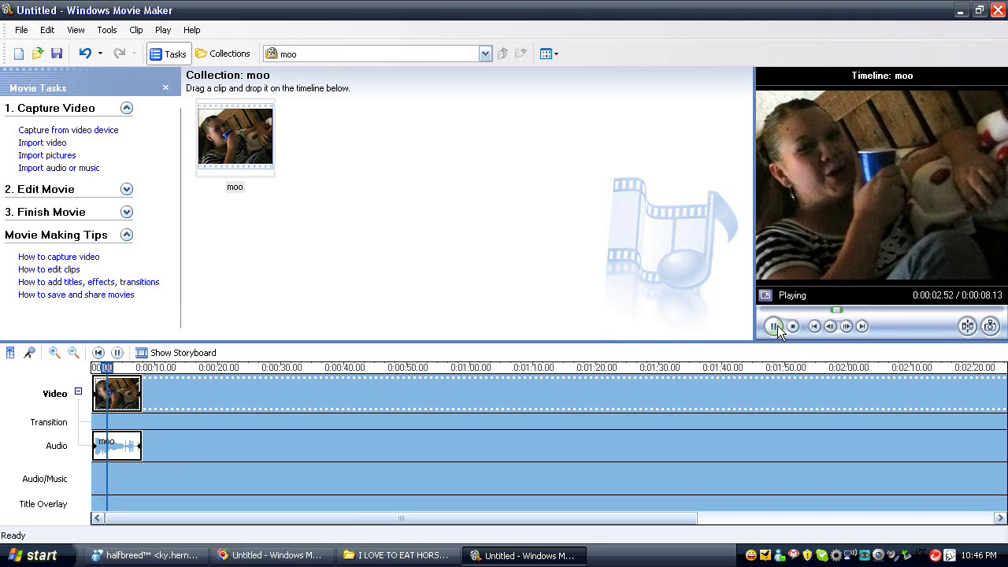
left_click(777, 326)
left_click_drag(113, 367, 98, 369)
left_click(99, 391)
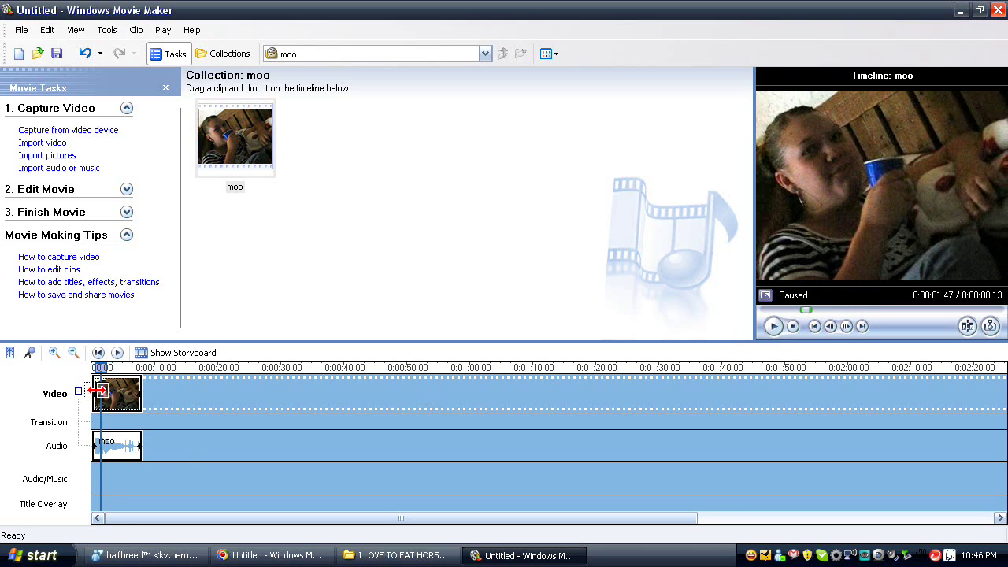
key("ctrl+shift+i")
left_click(55, 352)
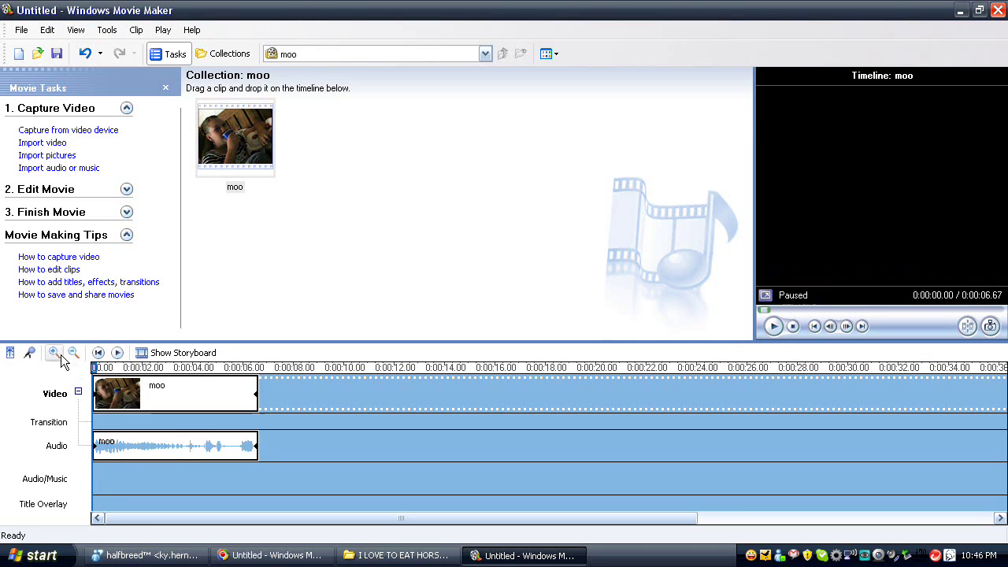
Preview the moo clip from about 0.6 seconds and shorten it to end at 1.8 seconds.
left_click(142, 354)
left_click(142, 356)
left_click_drag(142, 368, 101, 377)
key("space")
key("space")
key("space")
left_click_drag(428, 396, 182, 397)
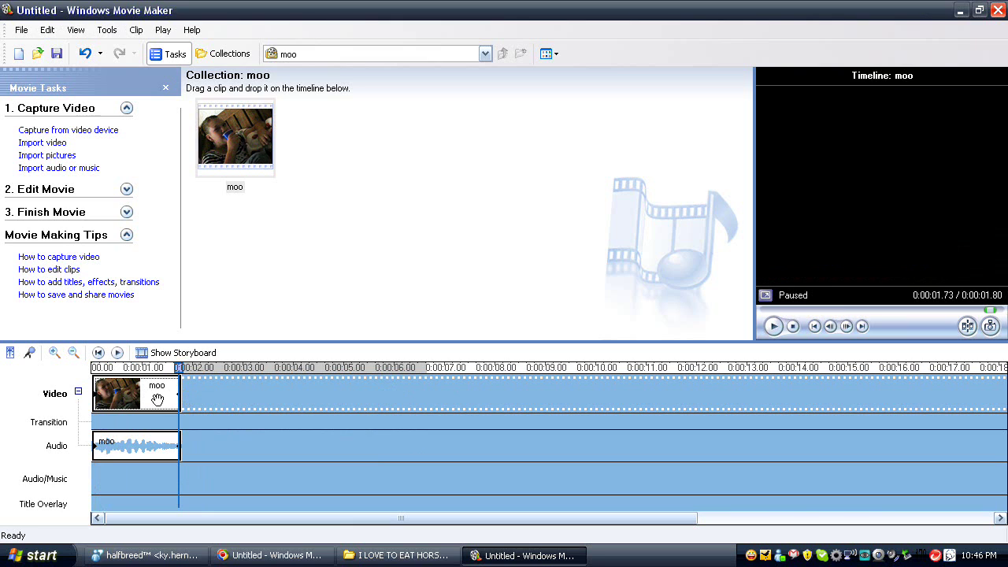
Paste four more moo copies, then copy all five clips and paste them repeatedly.
key("ctrl+v")
key("ctrl+v")
key("ctrl+v")
key("ctrl+v")
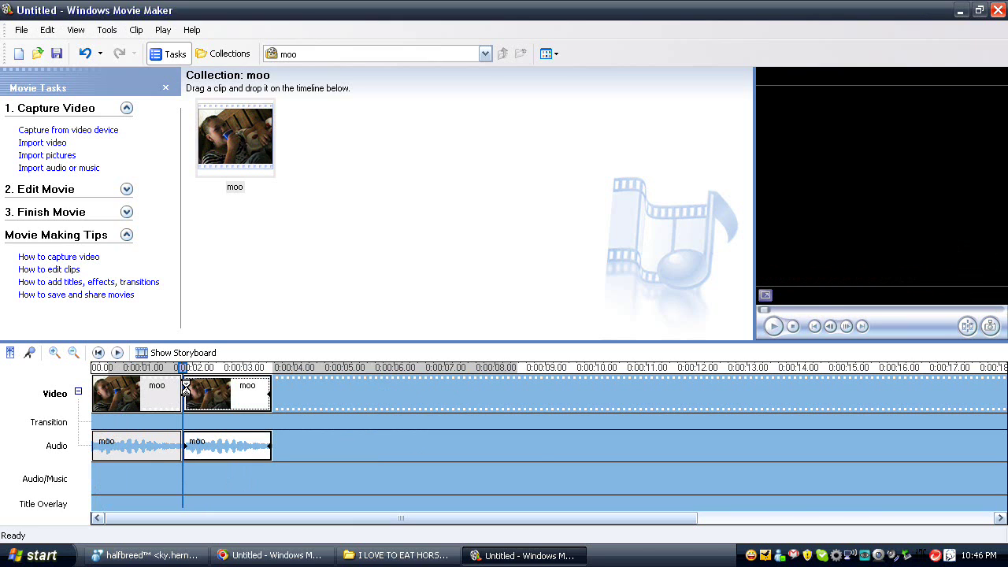
left_click(814, 325)
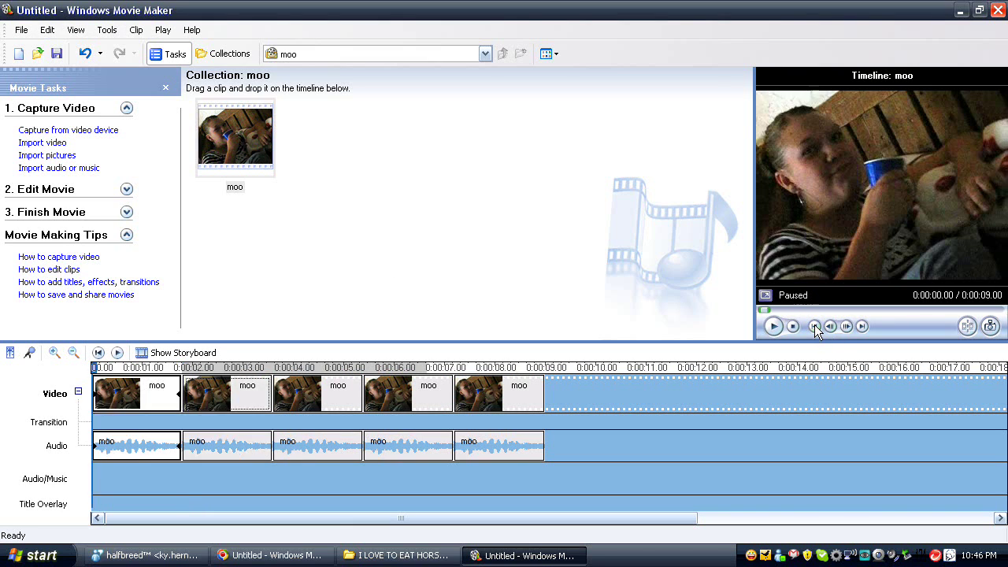
left_click(73, 352)
left_click(73, 352)
left_click(73, 352)
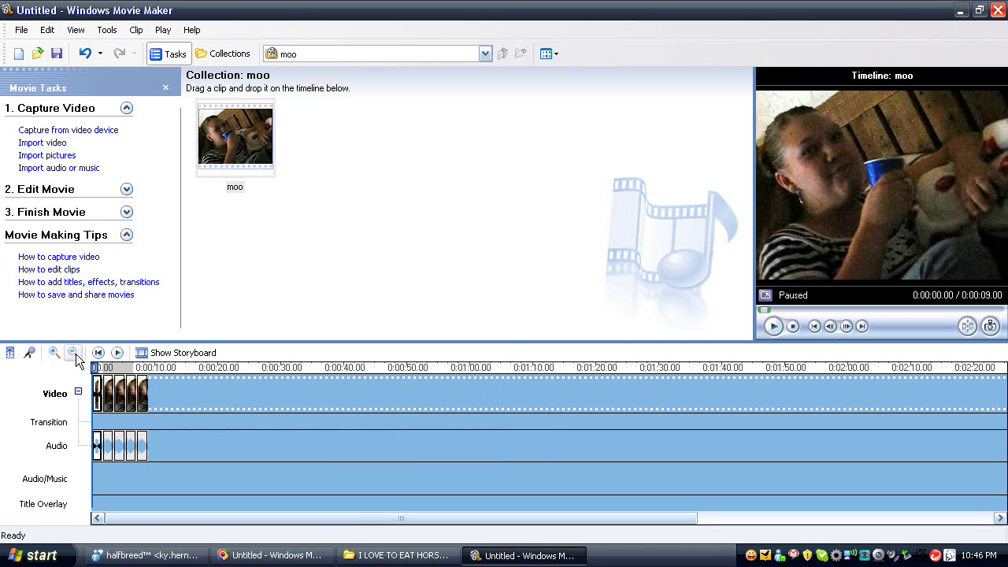
left_click(143, 386, "shift")
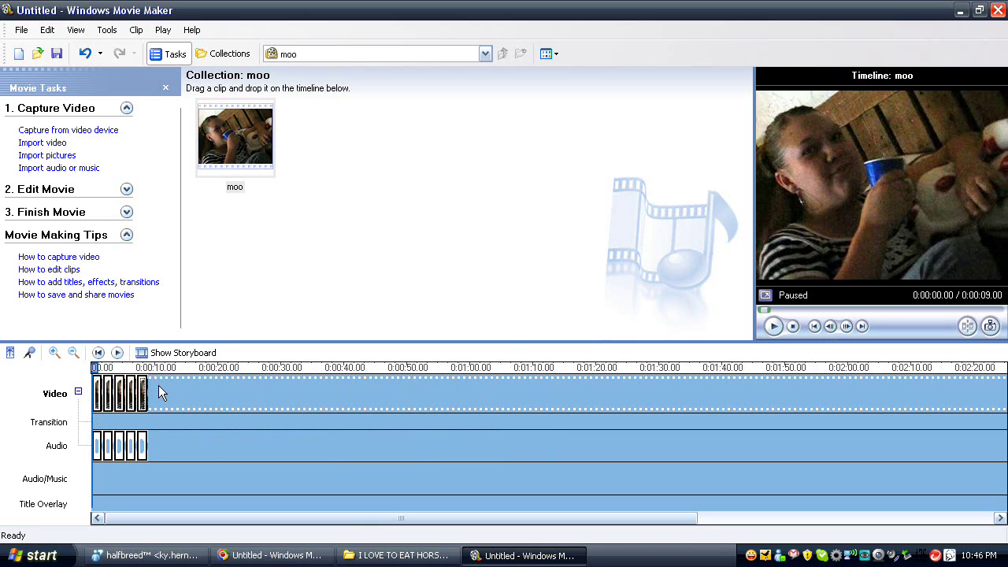
key("ctrl+c")
key("ctrl+v")
key("ctrl+v")
key("ctrl+v")
key("ctrl+v")
key("ctrl+v")
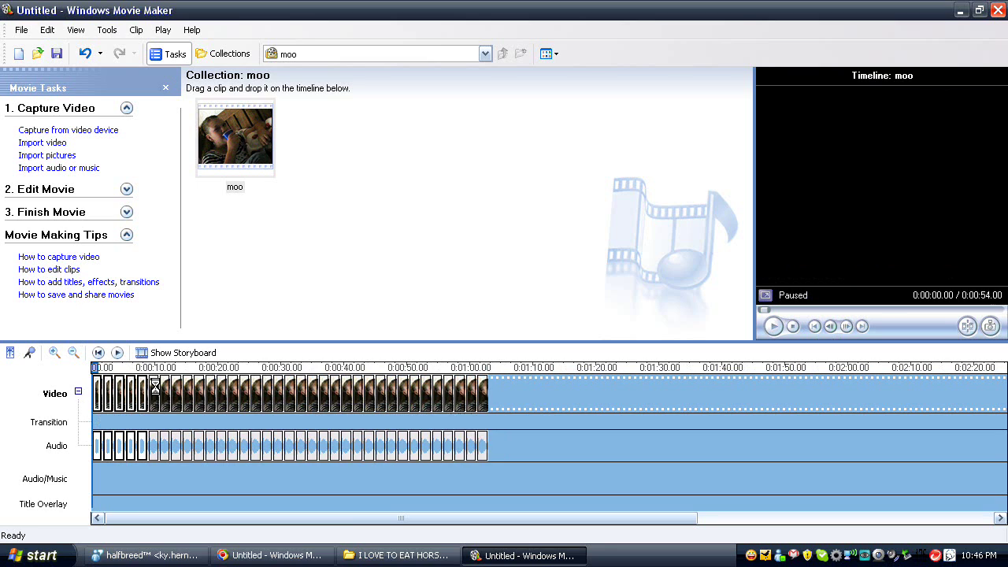
key("ctrl+v")
key("ctrl+v")
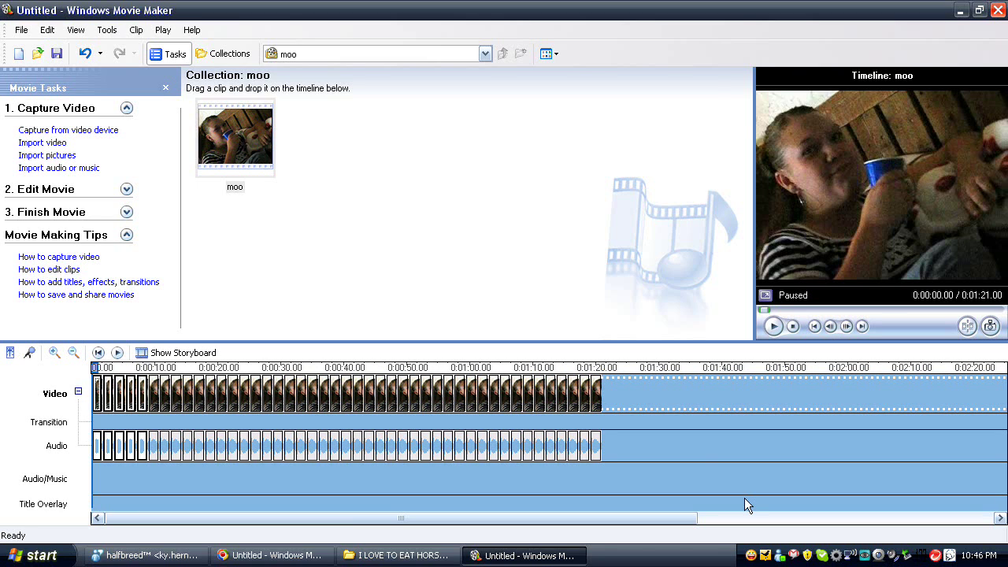
Drag 'dusty springfield - son of a preacher man' from Collections onto the Audio/Music track.
left_click(299, 56)
left_click(307, 106)
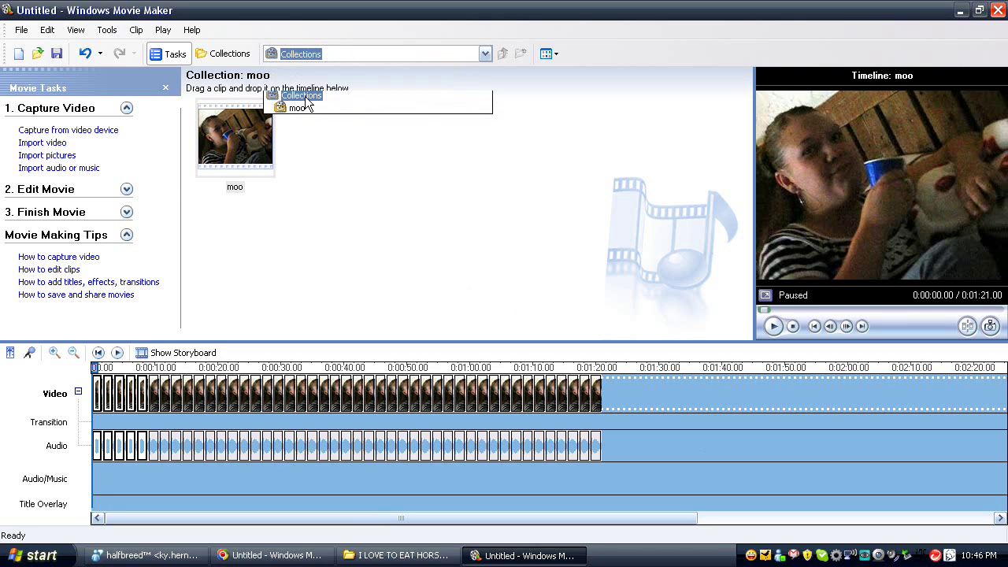
left_click(304, 97)
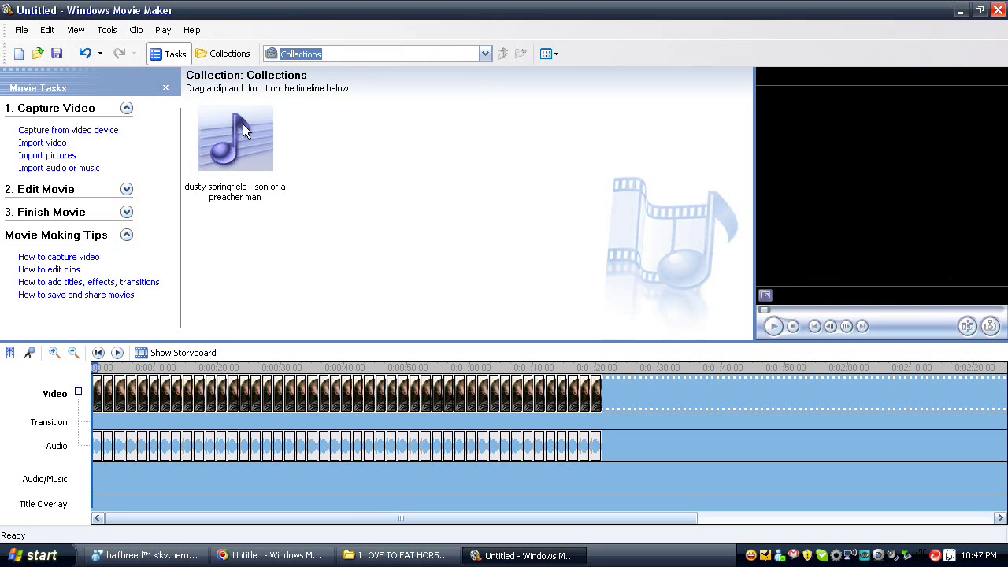
mouse_move(243, 124)
left_mouse_down()
mouse_move(231, 416)
mouse_move(210, 472)
mouse_move(97, 486)
left_mouse_up()
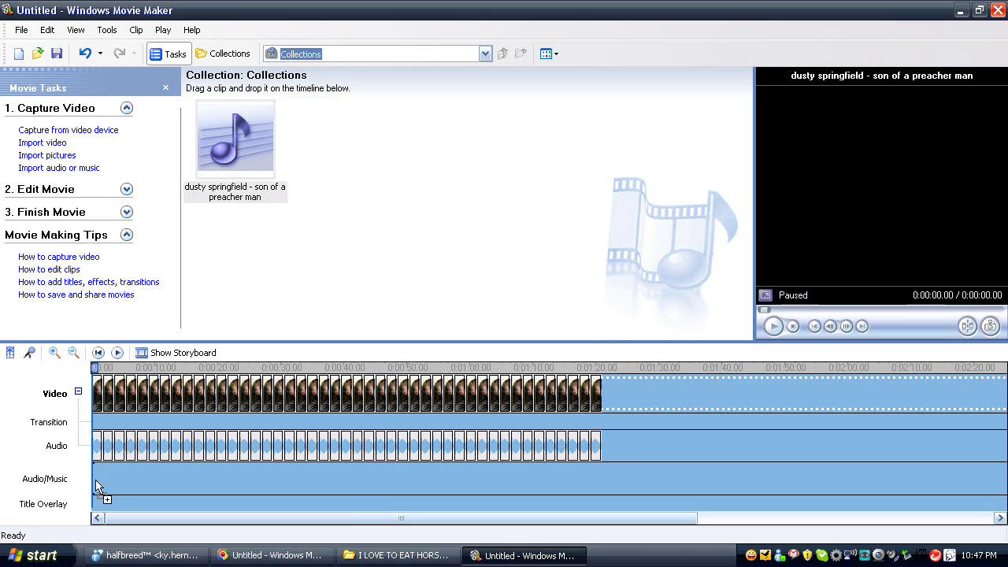
left_click_drag(95, 480, 96, 479)
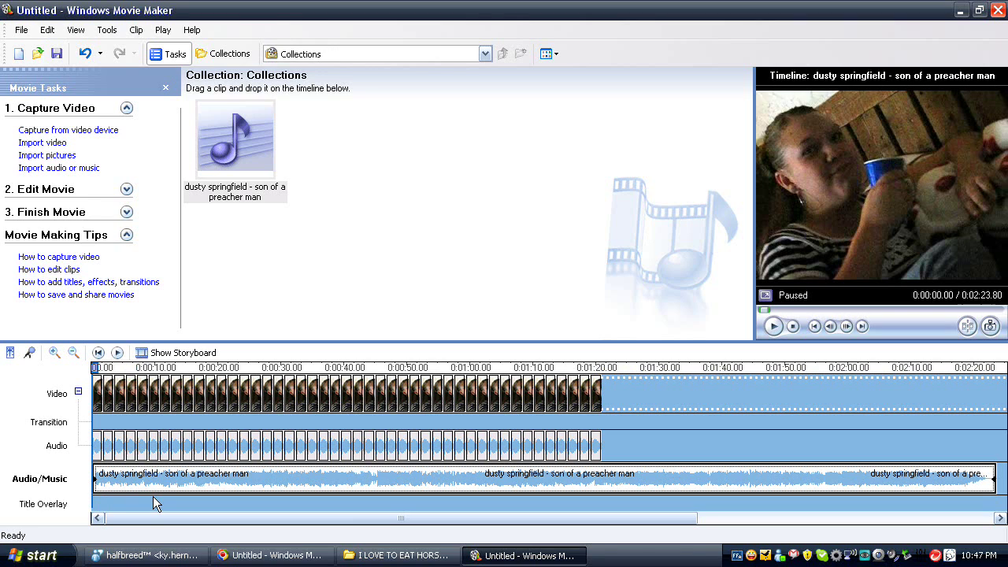
right_click(118, 478)
left_click(146, 421)
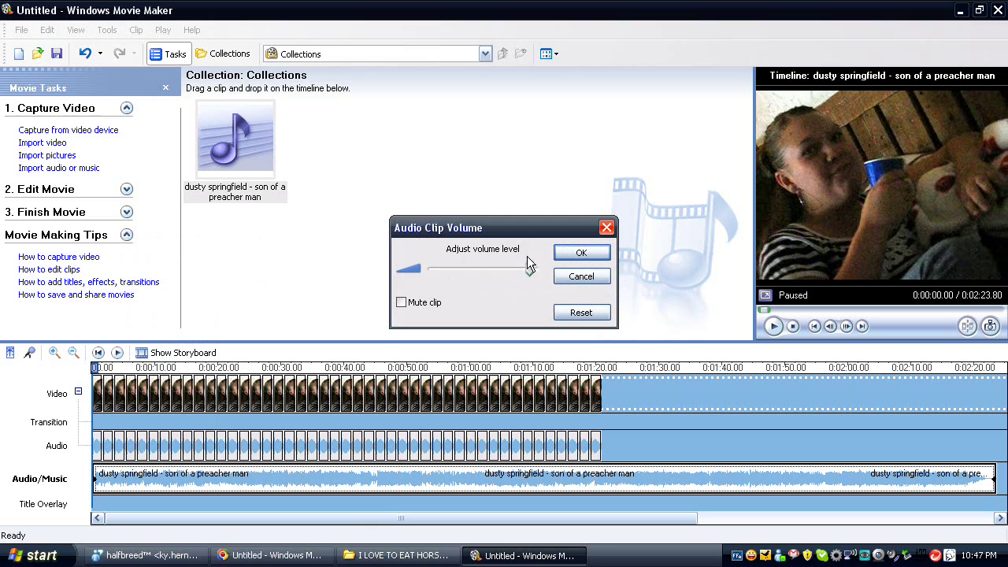
left_click(570, 273)
left_click(95, 446)
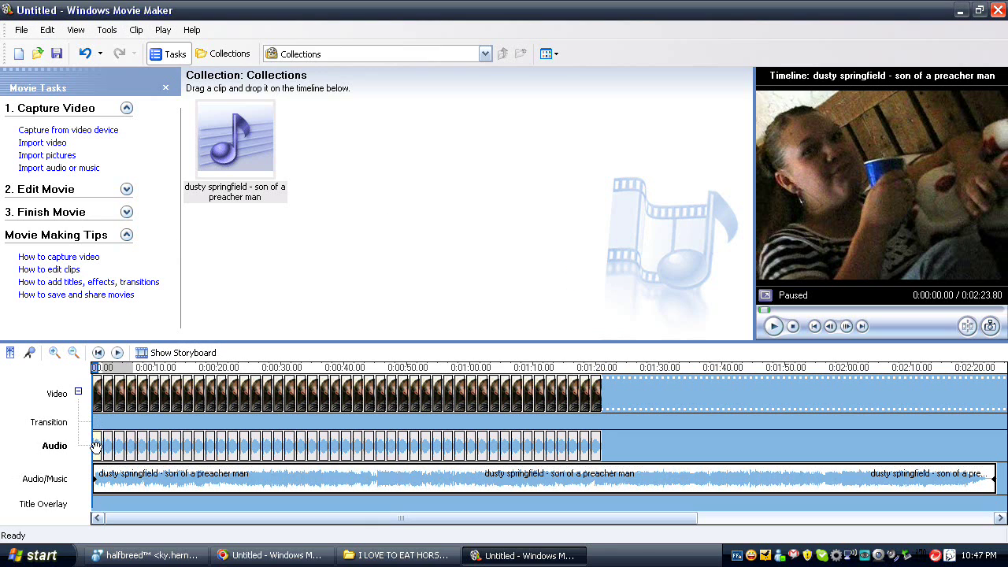
left_click(595, 447)
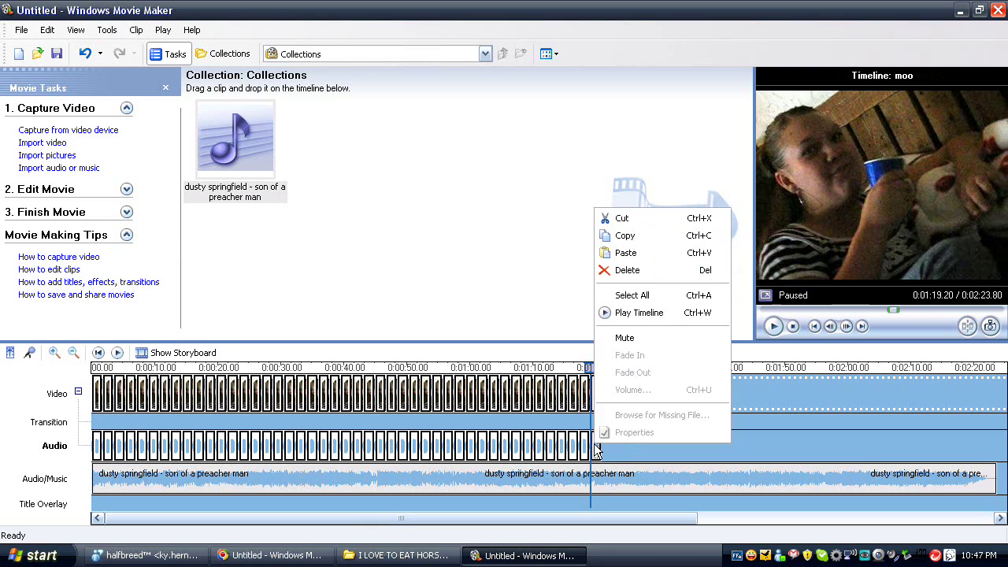
right_click(594, 446)
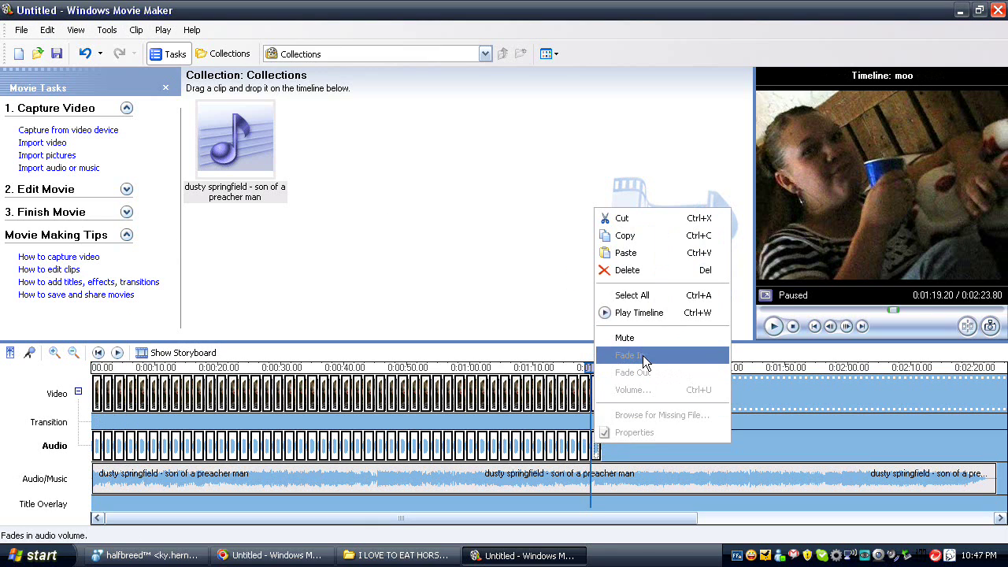
left_click(460, 414)
left_click(93, 404)
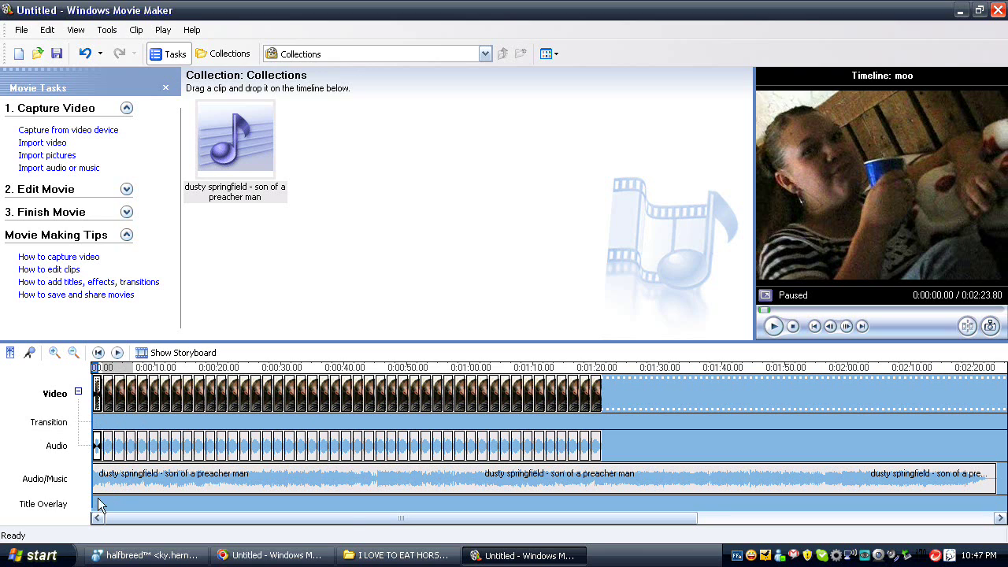
Play the movie preview to 0:00:12.48, pause, and switch to the storyboard view.
left_click(774, 327)
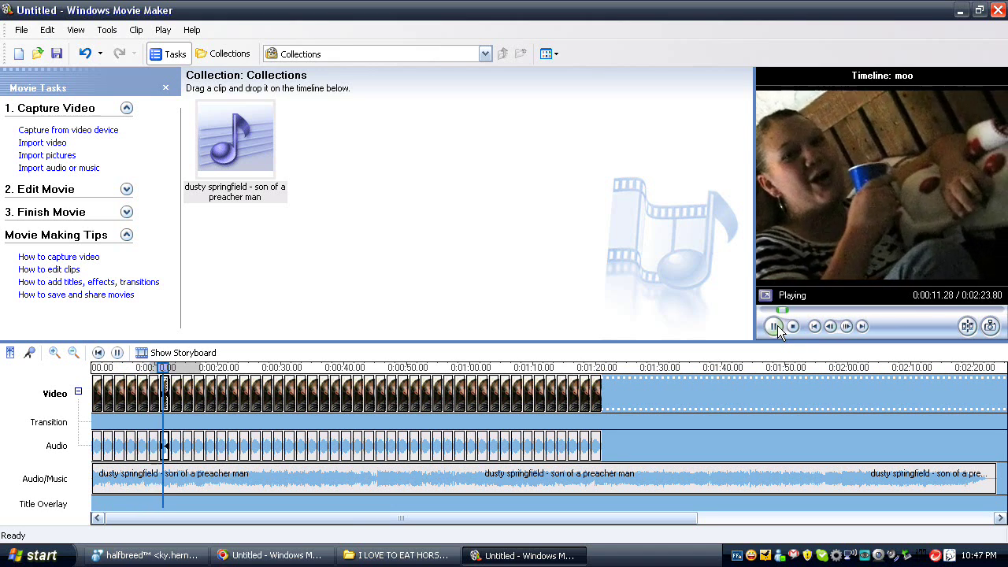
left_click(776, 326)
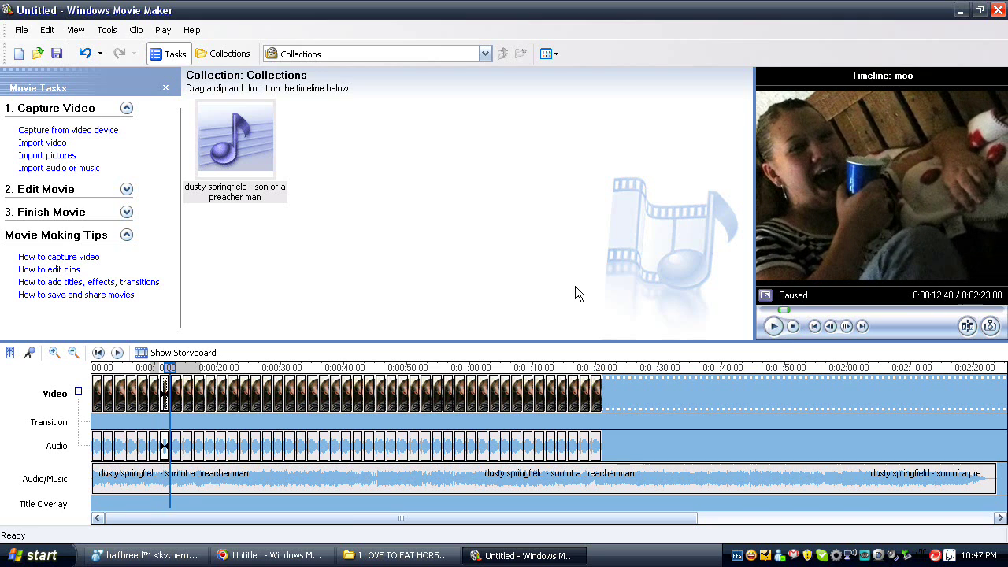
left_click(198, 352)
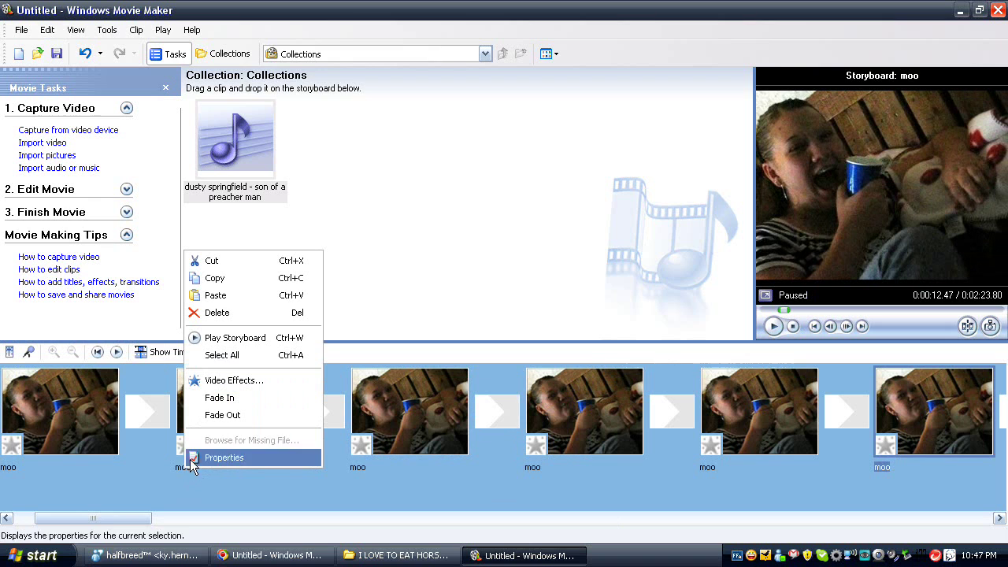
Apply Fade In to the first and second moo clips.
right_click(181, 426)
right_click(77, 412)
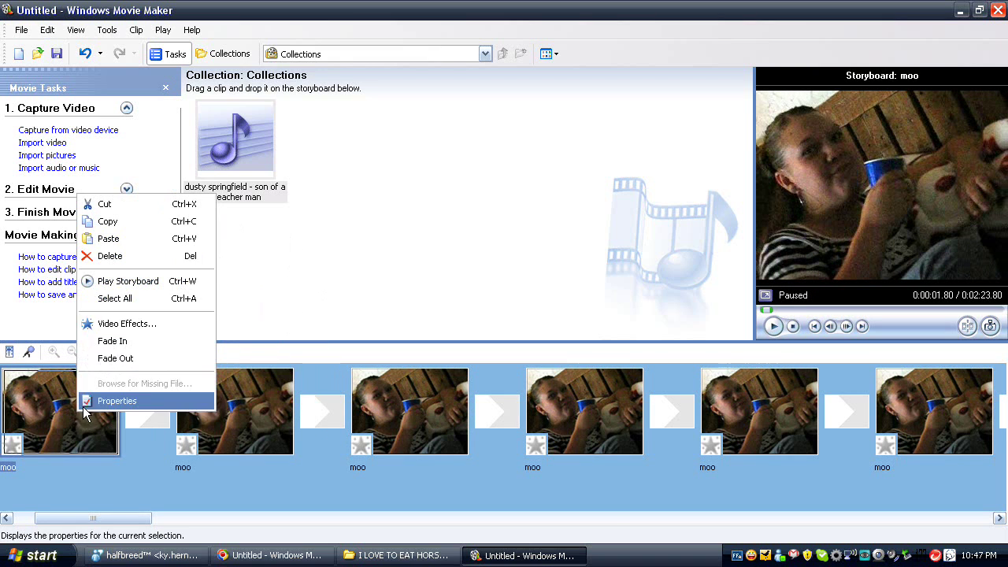
left_click(139, 339)
left_click(232, 421)
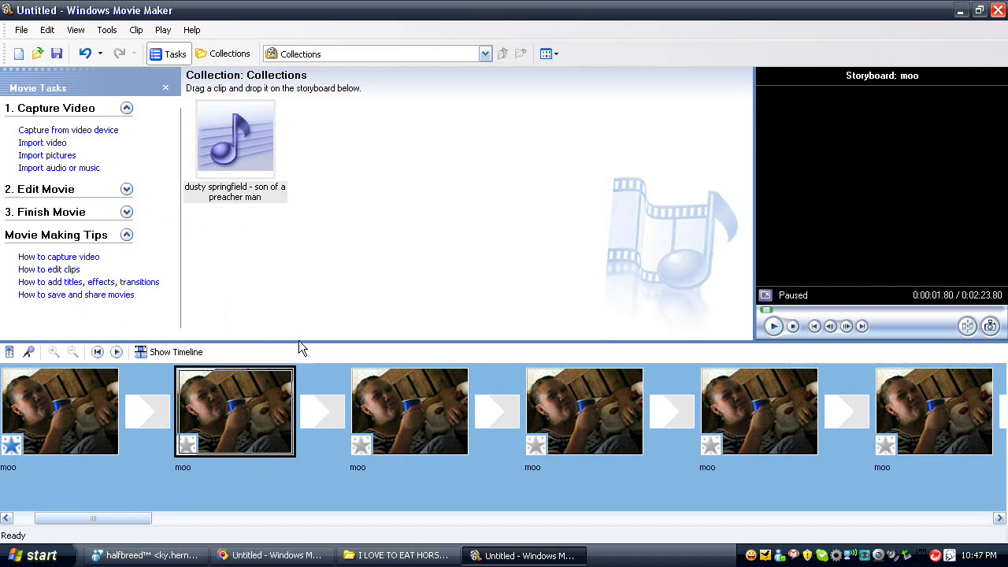
right_click(233, 421)
left_click(263, 351)
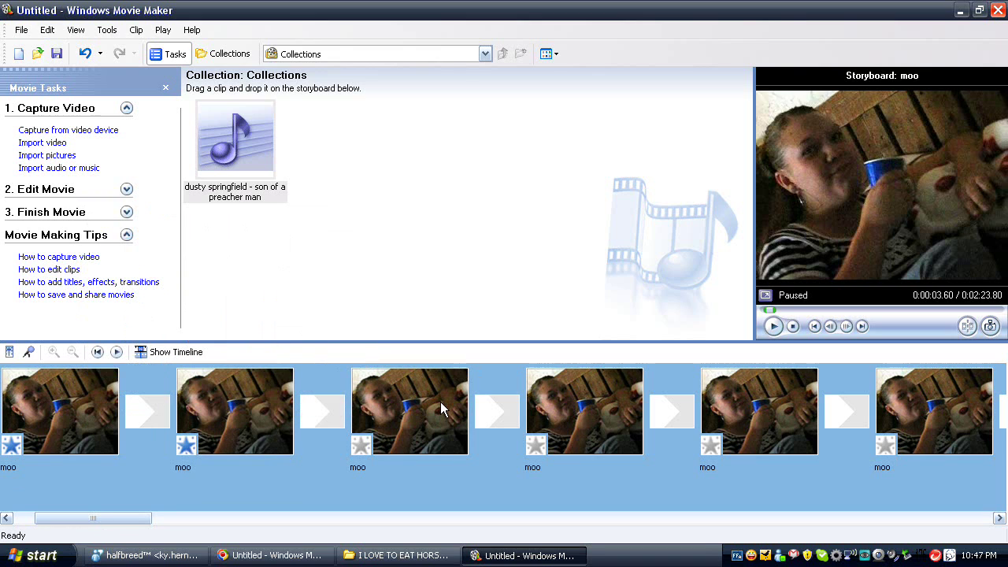
Apply Fade Out to the third and fourth moo clips, then review the third clip's video effects.
left_click(441, 410)
right_click(441, 403)
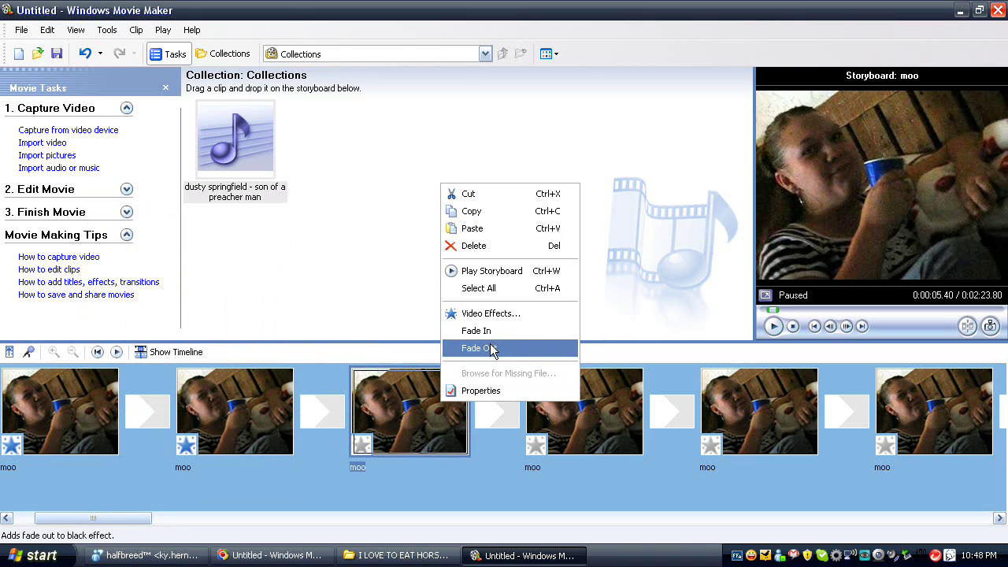
left_click(483, 348)
left_click(582, 416)
right_click(586, 415)
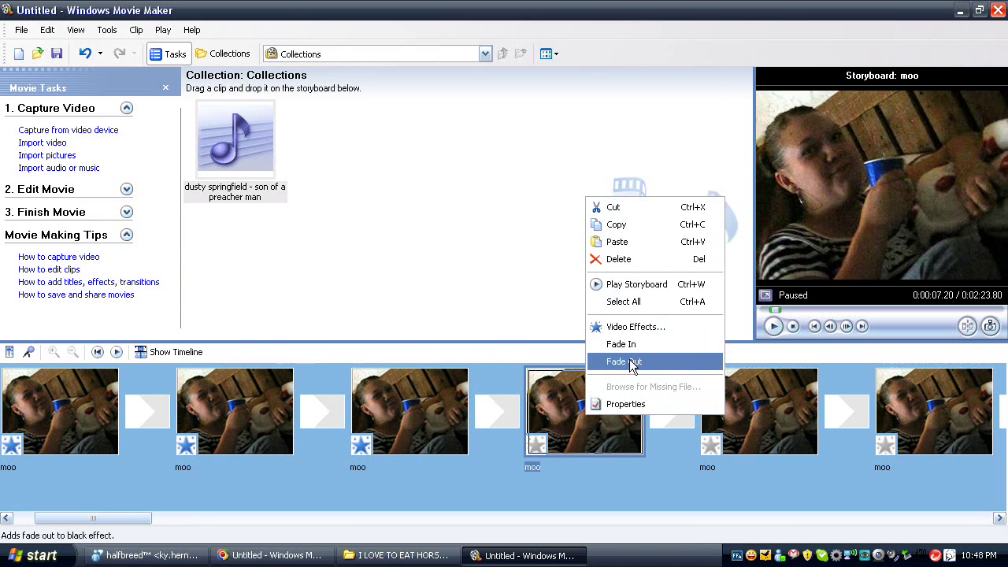
left_click(631, 361)
left_click(400, 385)
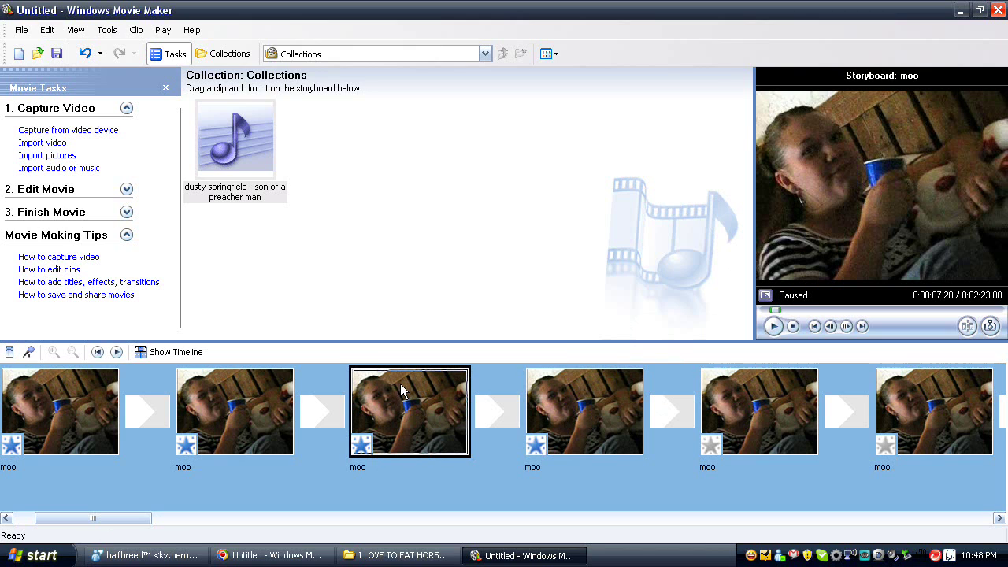
right_click(400, 383)
left_click(444, 295)
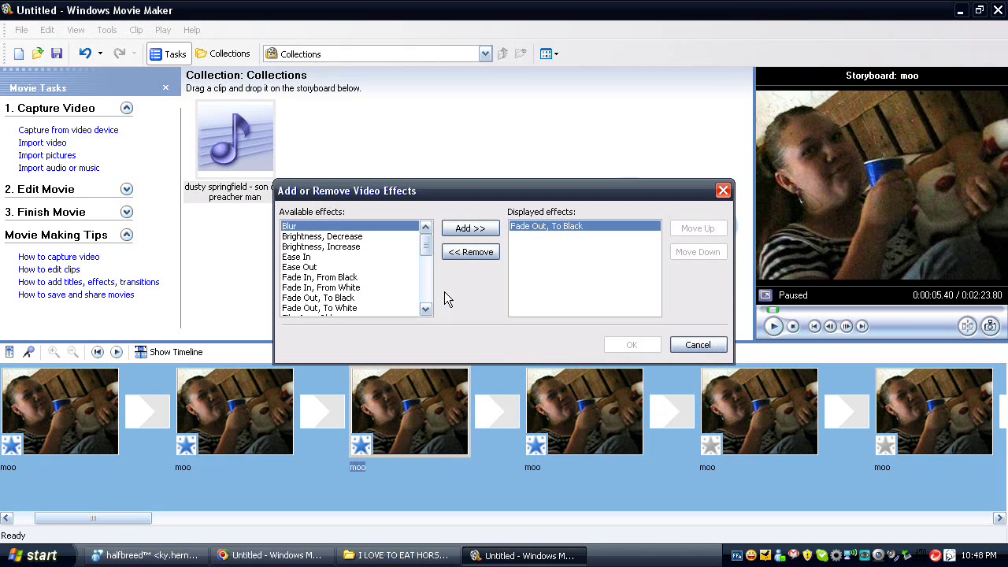
Add Pixelate to the third moo clip's effects next to its fade out to black.
left_click_drag(425, 243, 404, 271)
left_click(402, 246)
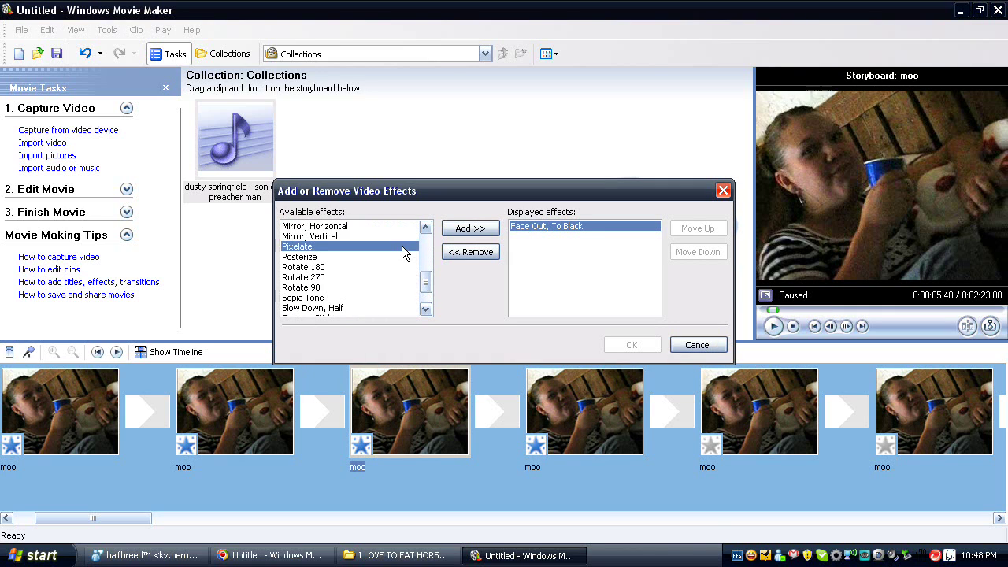
left_click(446, 233)
left_click(631, 346)
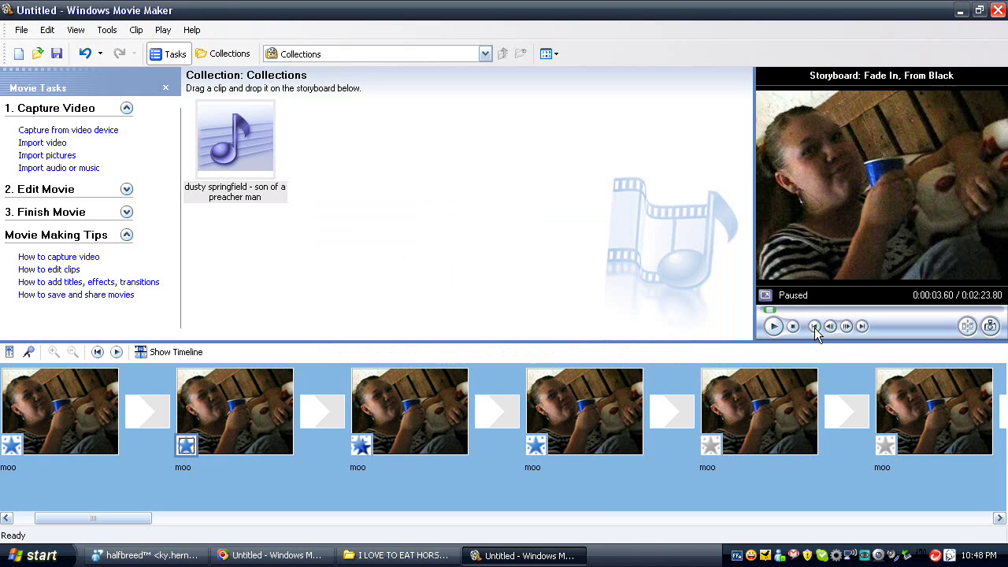
left_click(12, 445)
Back on the timeline, play the movie from the start and pause at 0:00:08.54.
left_click(163, 354)
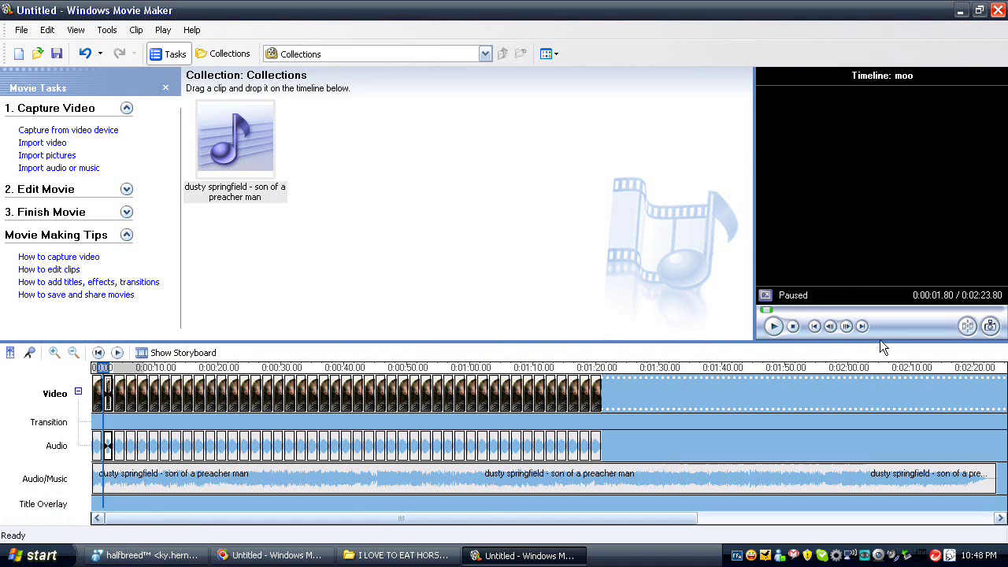
left_click(814, 326)
left_click(774, 326)
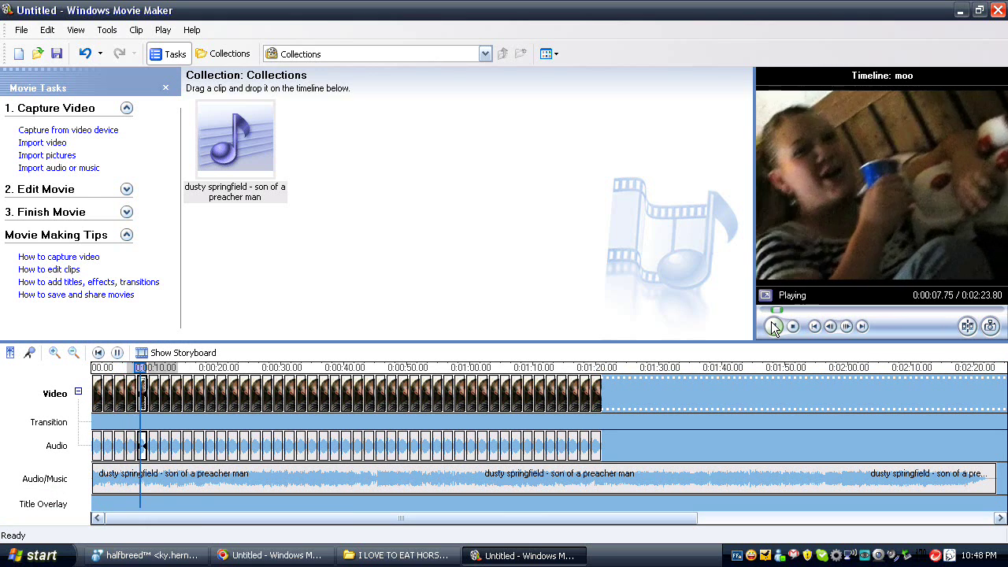
left_click(774, 327)
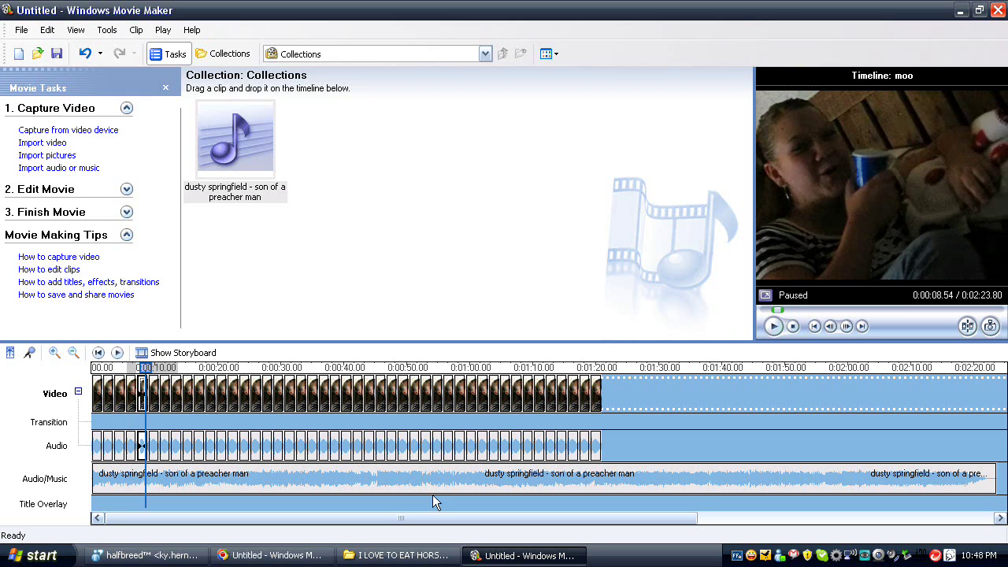